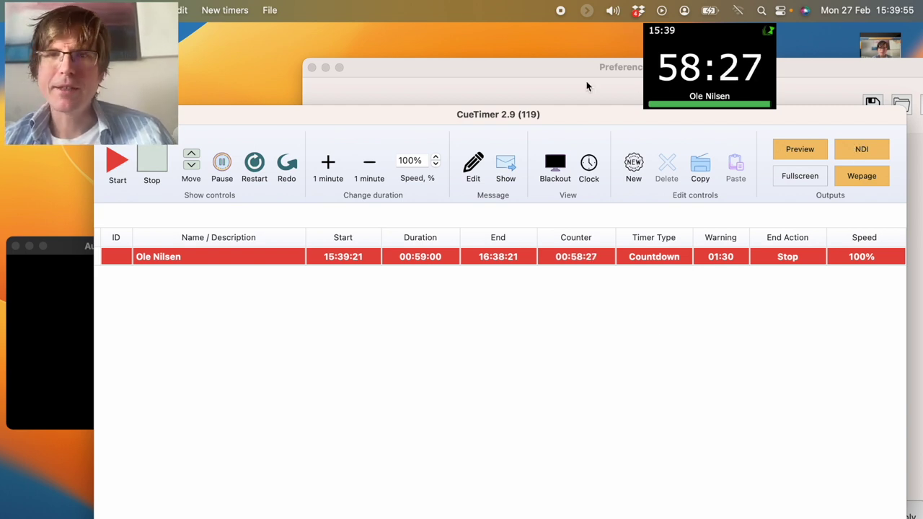
Bring CueTimer's NDI output preferences forward
left_click(585, 83)
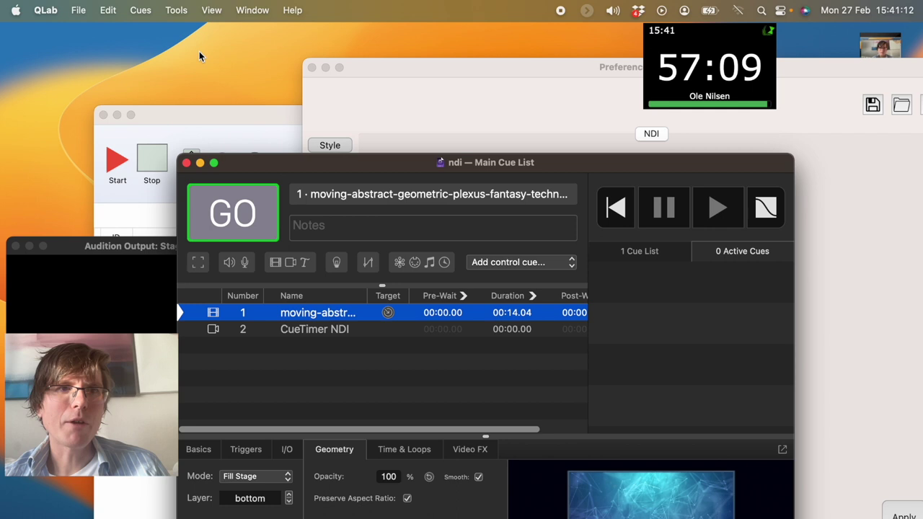
Set workspace video input Patch 1's device to the CueTimer NDI source and close Workspace Settings
left_click(46, 10)
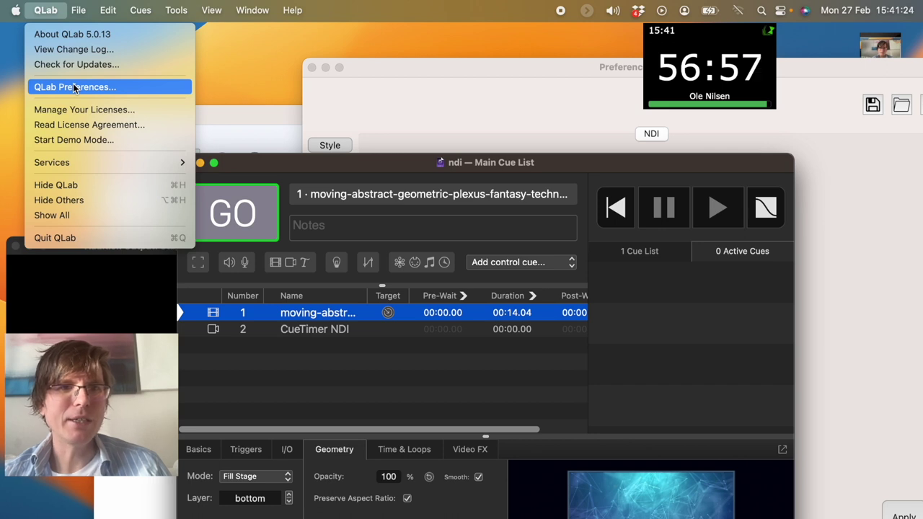
mouse_move(79, 11)
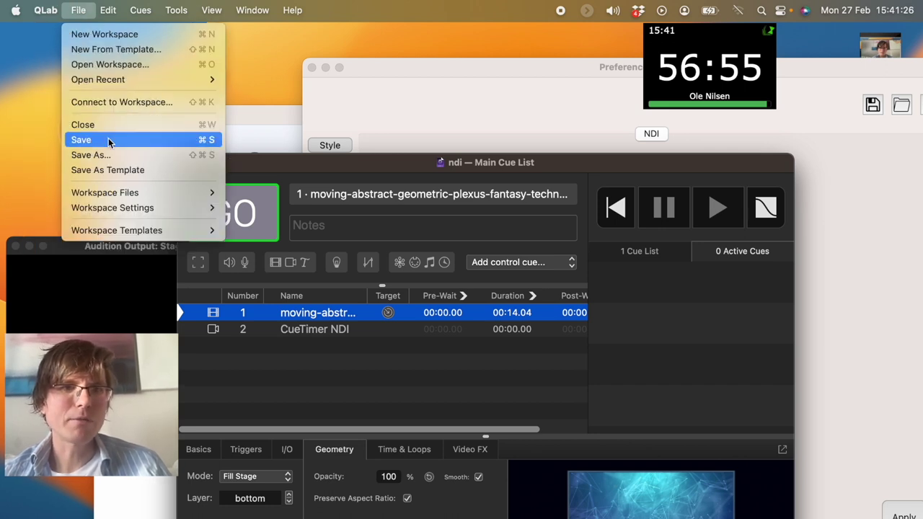
mouse_move(137, 210)
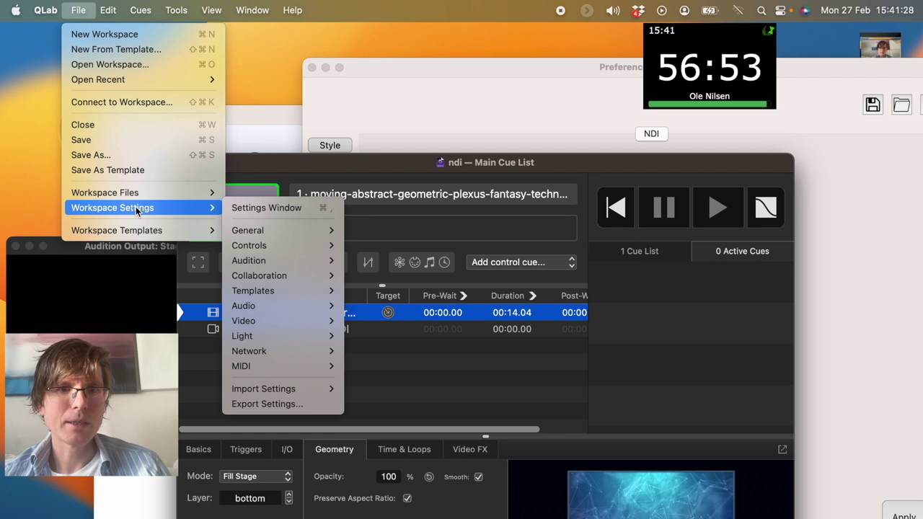
mouse_move(285, 325)
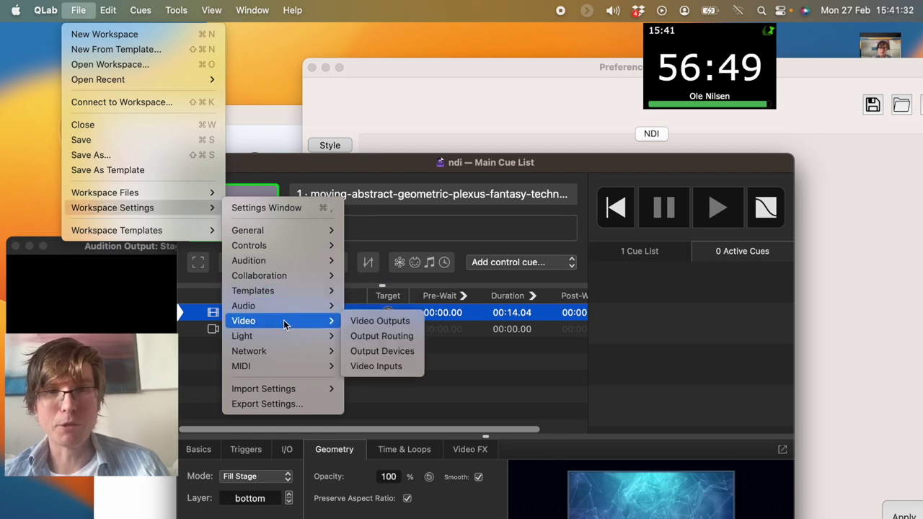
left_click(389, 366)
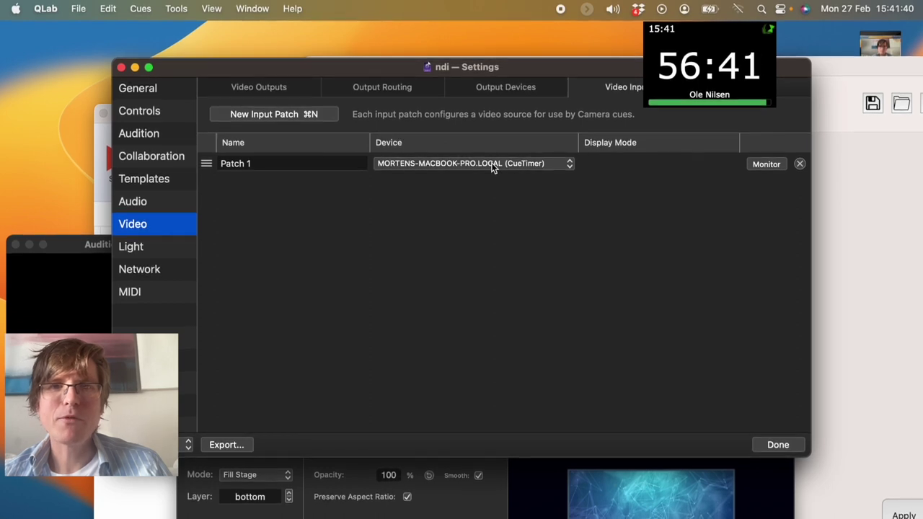
left_click(493, 167)
left_click(491, 164)
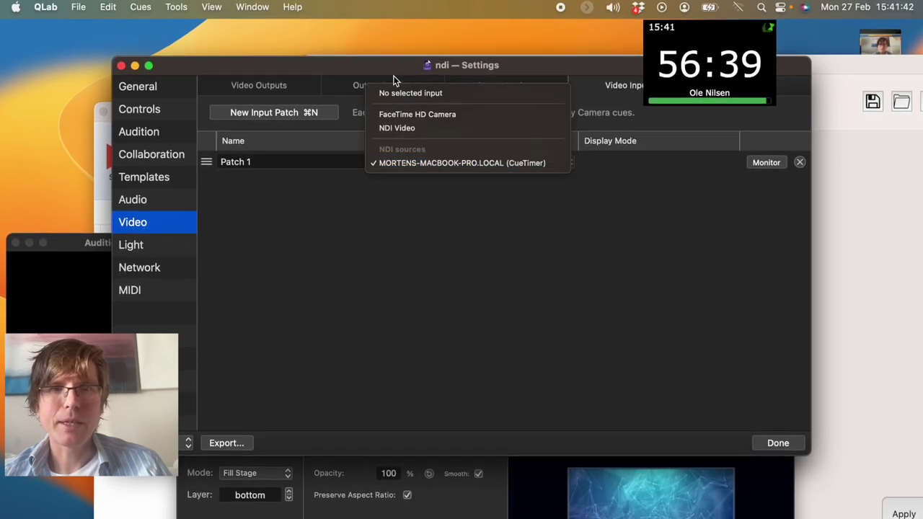
left_click(122, 64)
Confirm cue 2 CueTimer NDI uses video input Patch 1, then fire it
left_click(330, 325)
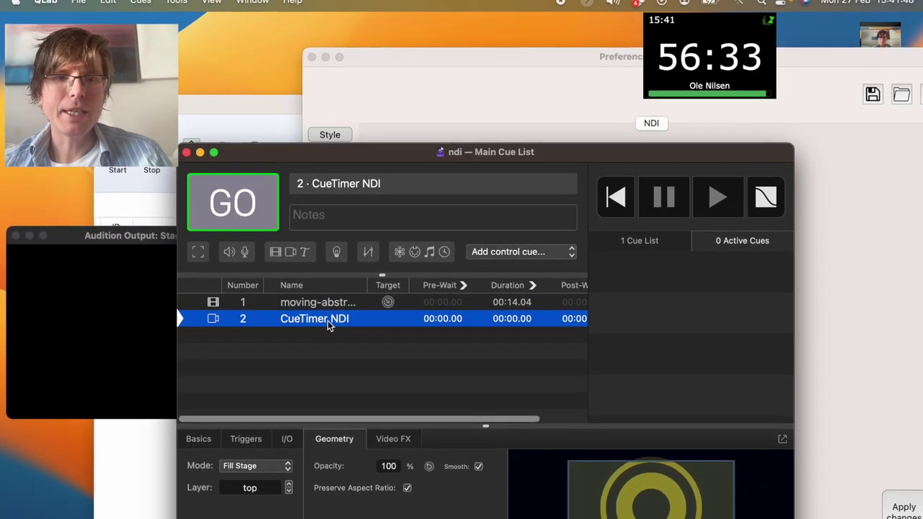
left_click(290, 441)
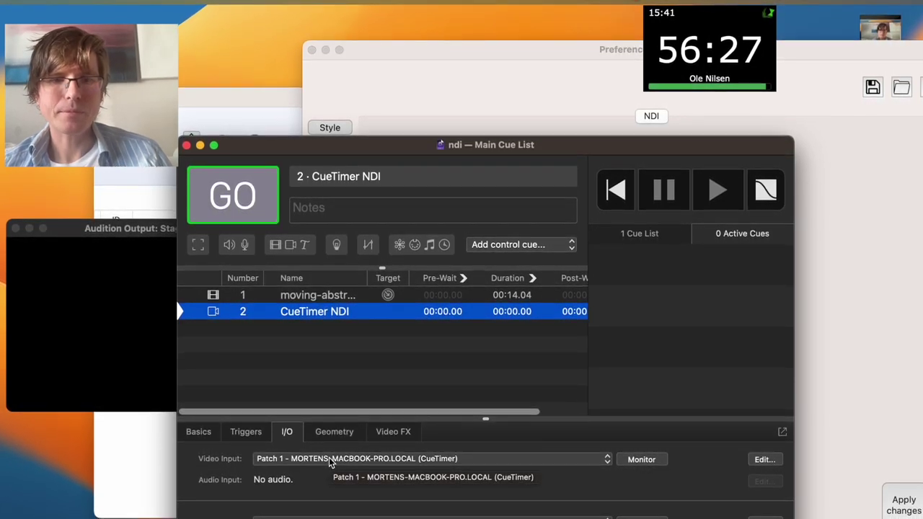
left_click(123, 229)
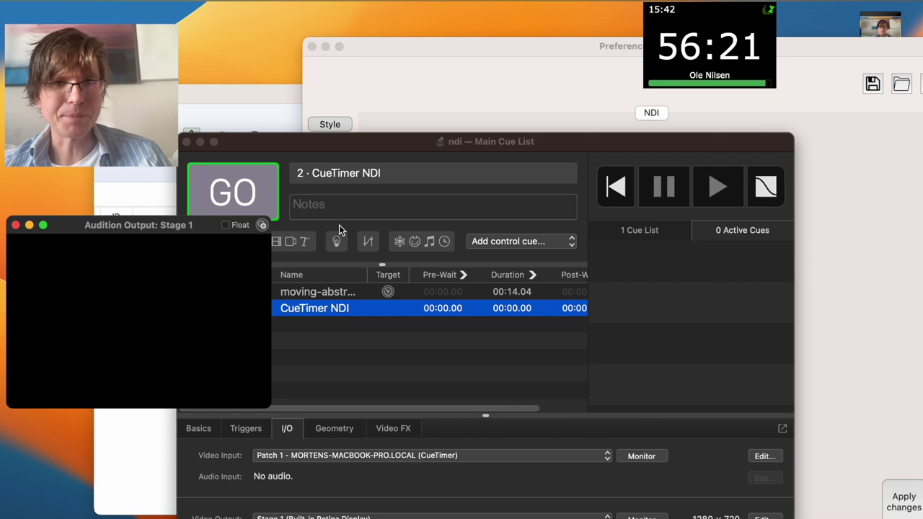
left_click(309, 308)
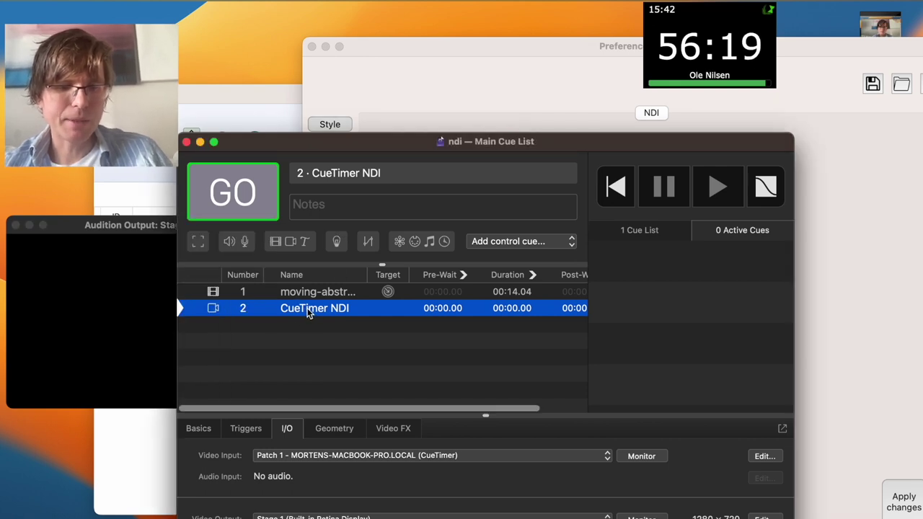
key("space")
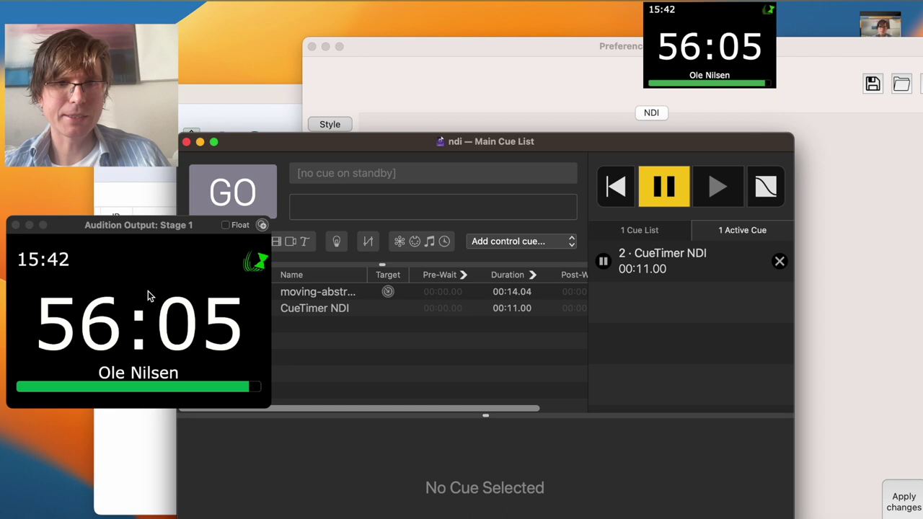
Start background video cue 1 and check that cue 1 is on the bottom layer and cue 2 on top
left_click(327, 294)
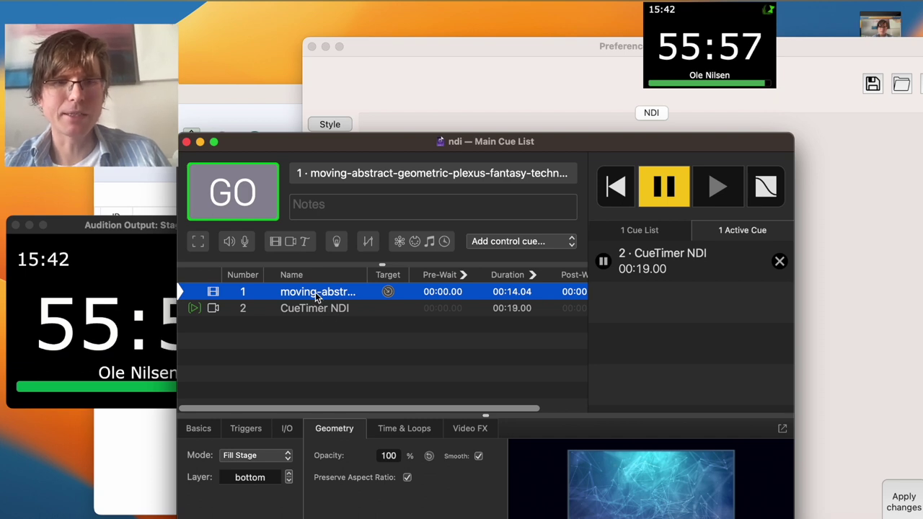
key("space")
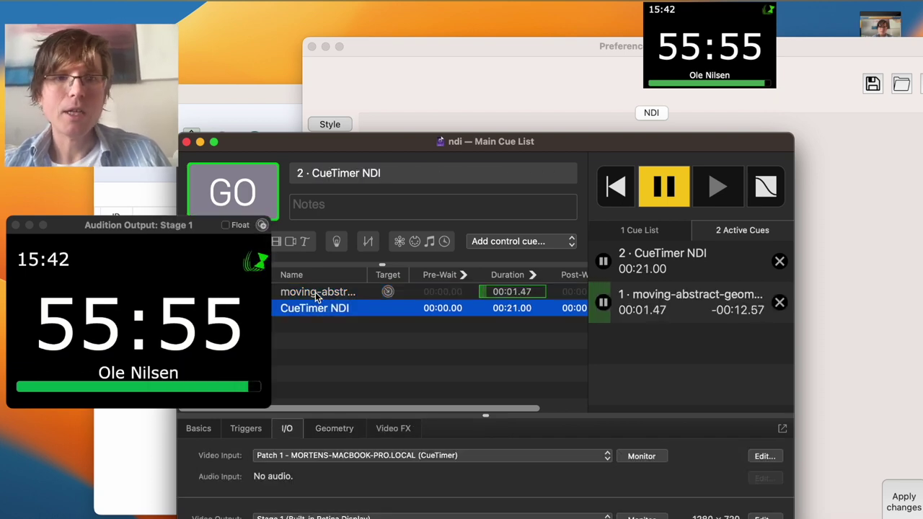
left_click(315, 297)
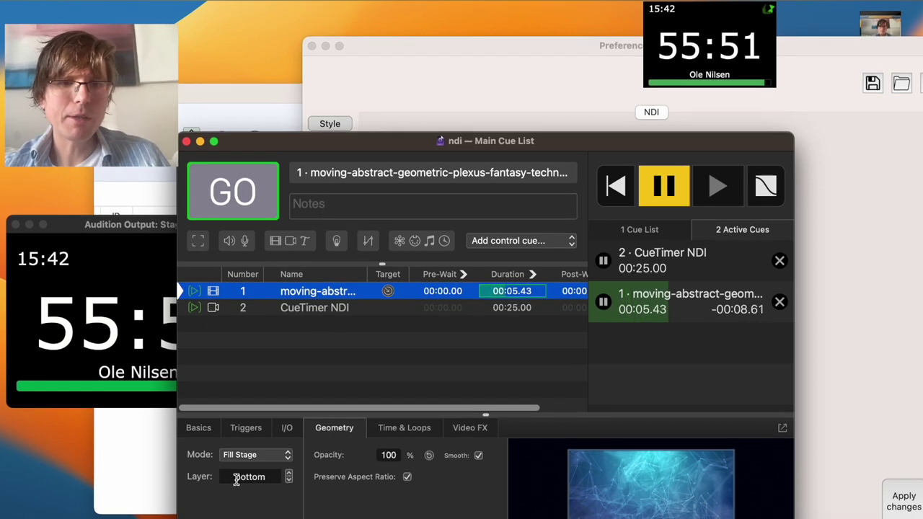
left_click(303, 308)
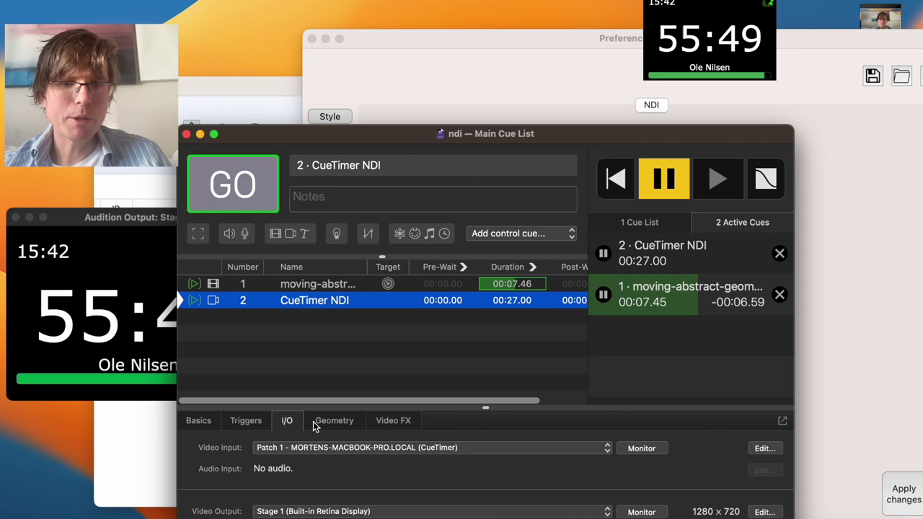
left_click(316, 424)
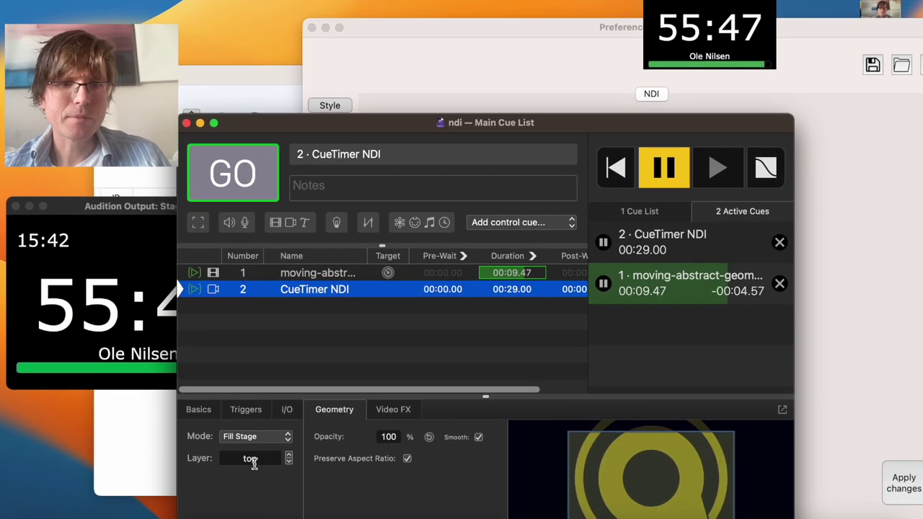
left_click(140, 303)
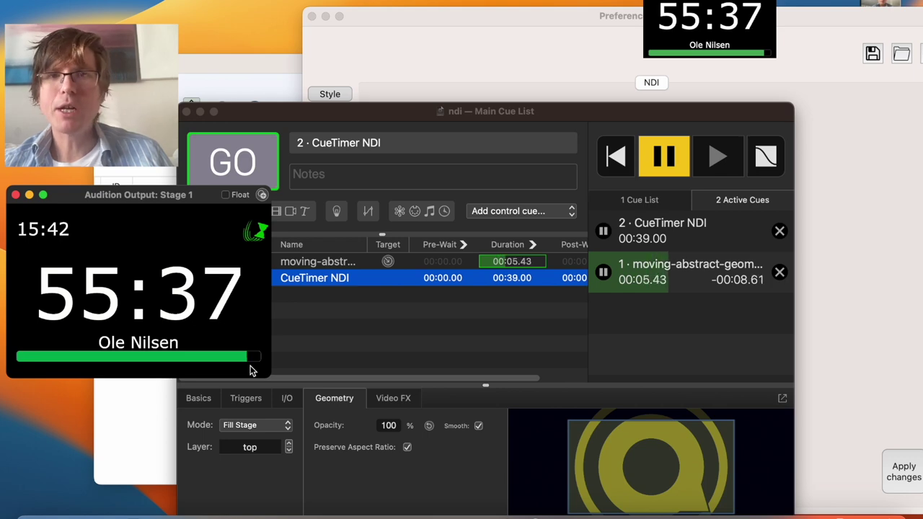
Enable Use crop in CueTimer's Style settings and shrink the crop to 34 on every side
left_click(454, 70)
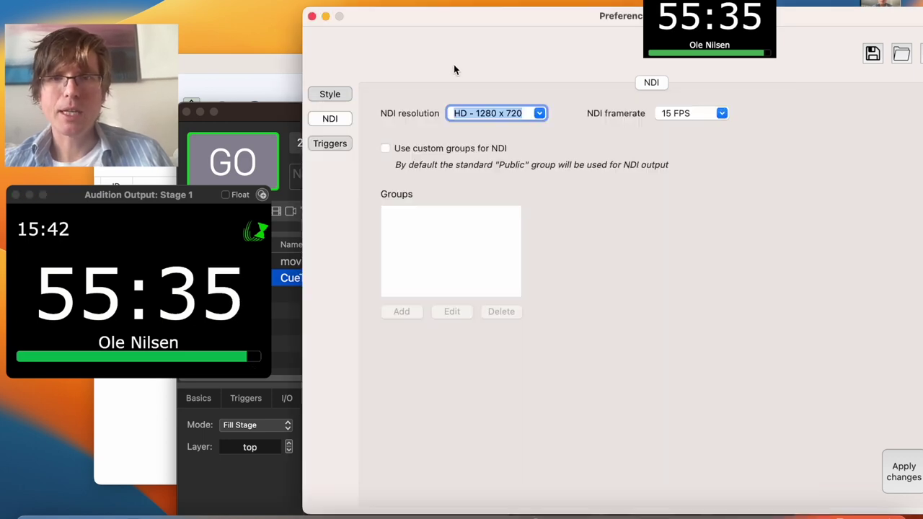
left_click(331, 95)
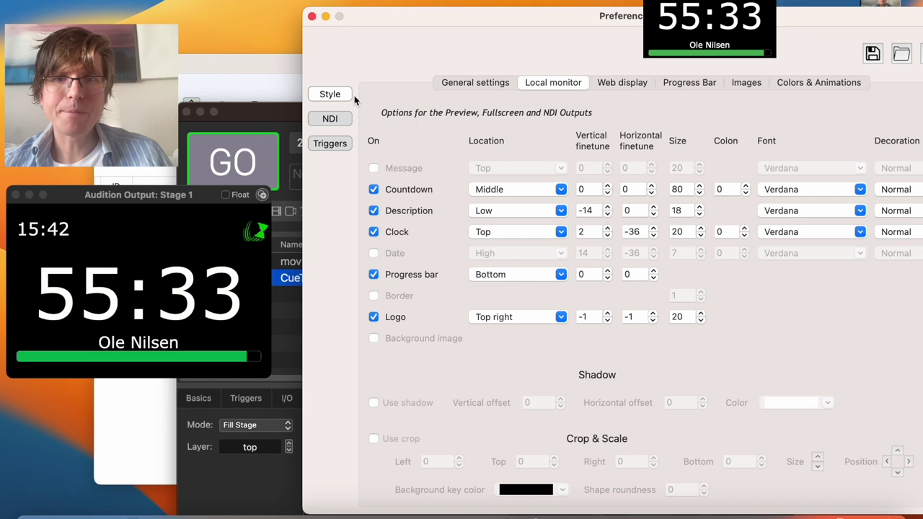
left_click(373, 440)
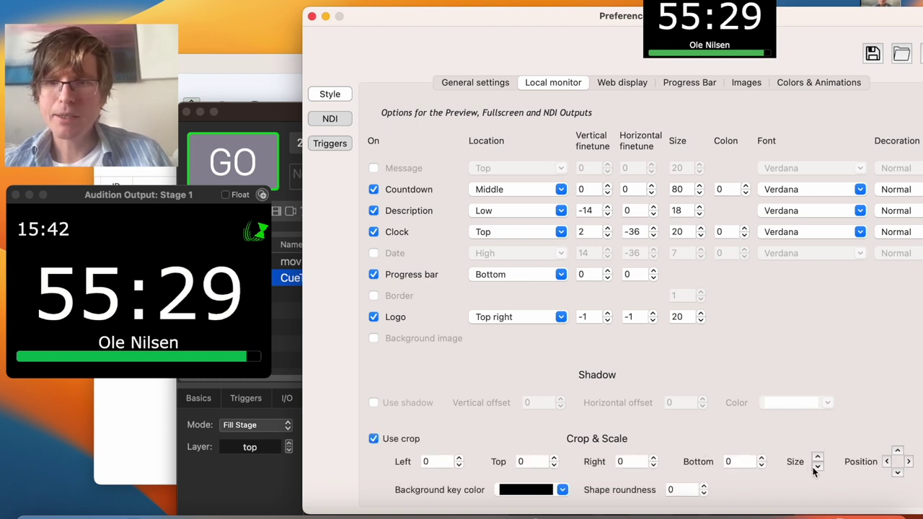
left_click_drag(818, 467, 818, 468)
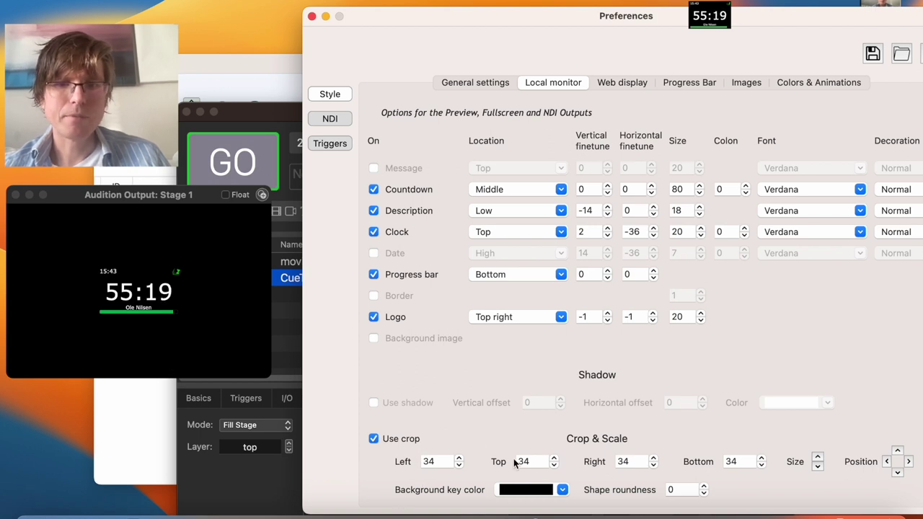
left_click(561, 489)
Set the background key colour to green with 0% opacity
left_click(646, 402)
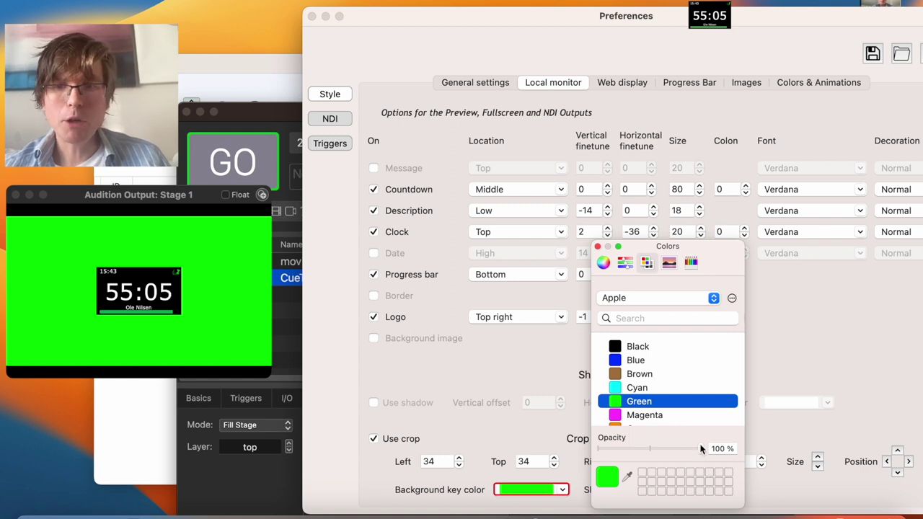
left_click_drag(700, 449, 588, 452)
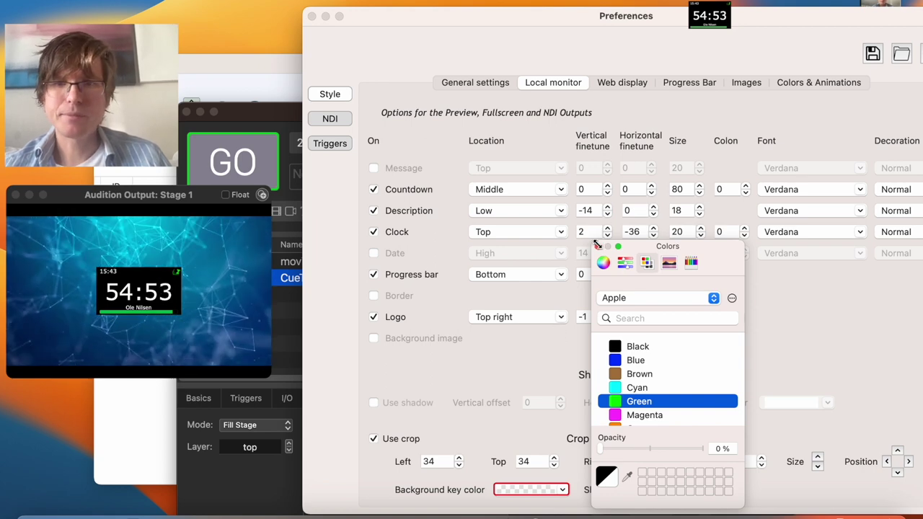
Move the timer box to the bottom-right corner (crop Left 66, Top 67, Right 2, Bottom 1)
left_click_drag(632, 243, 491, 86)
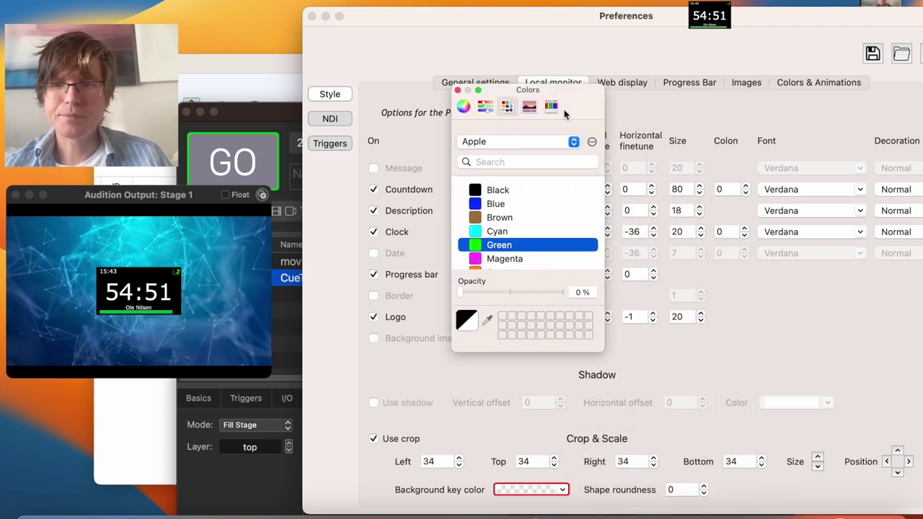
left_click(897, 472)
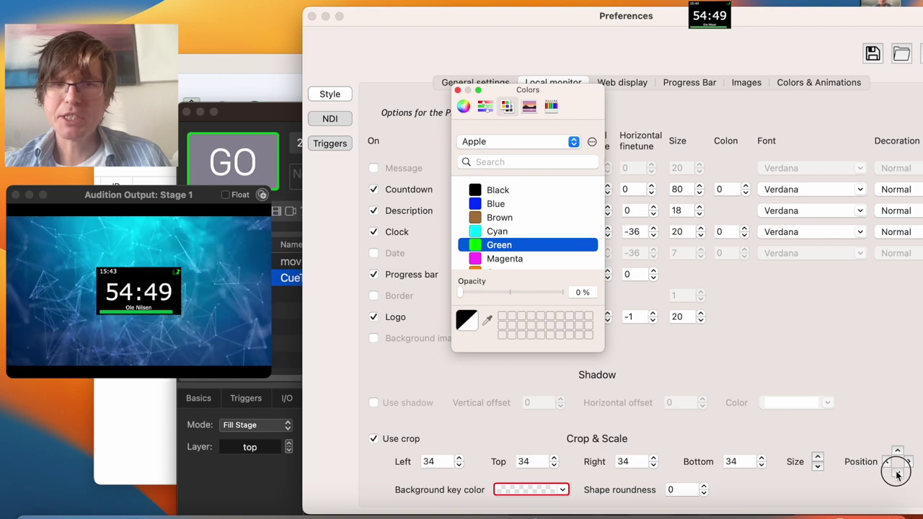
left_click_drag(897, 473, 909, 462)
left_click(899, 452)
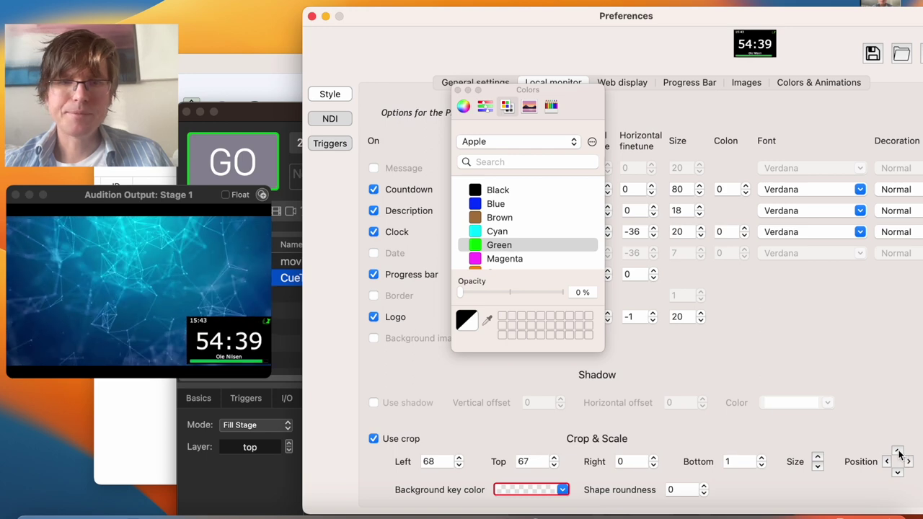
left_click(887, 462)
left_click(886, 462)
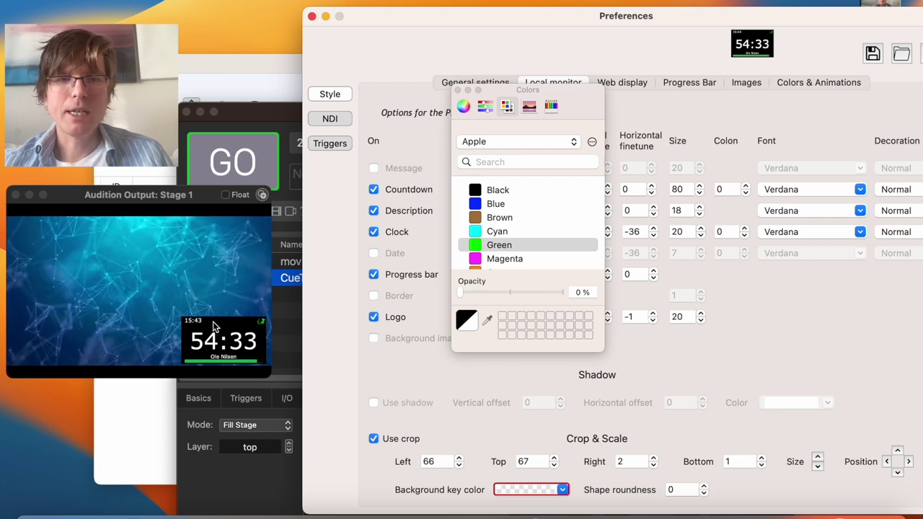
Uncheck Logo, Progress bar, Clock and Description so only the countdown remains
left_click(374, 317)
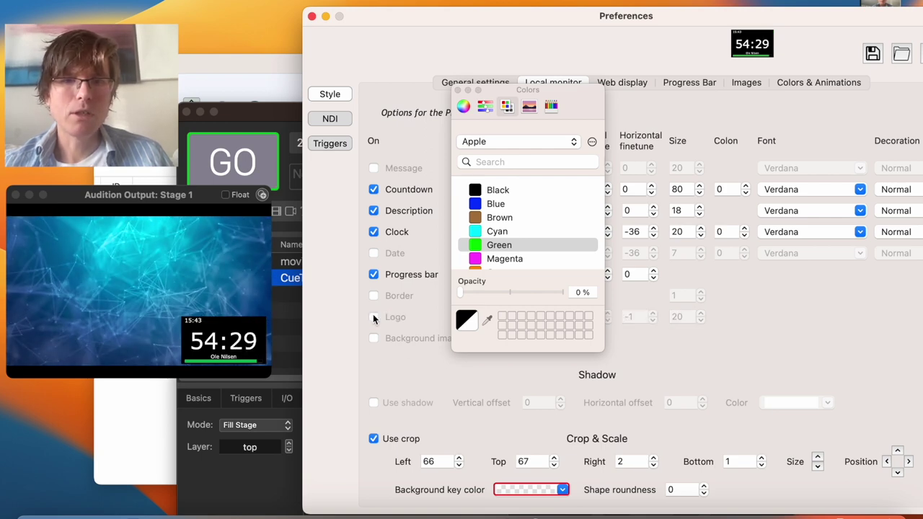
left_click(373, 275)
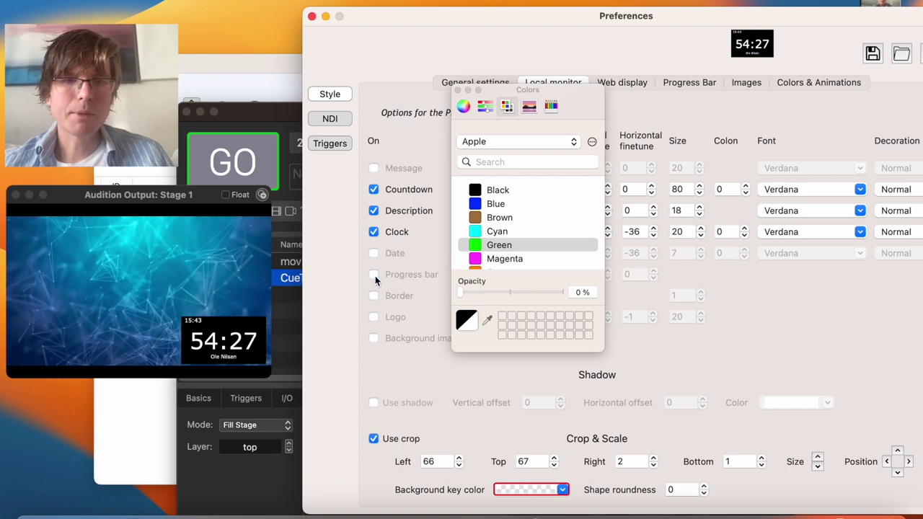
left_click(374, 232)
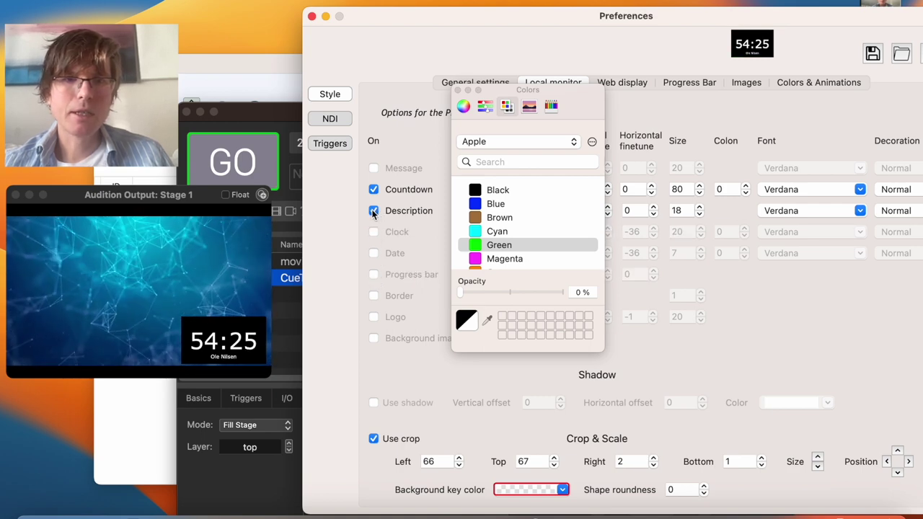
left_click(373, 211)
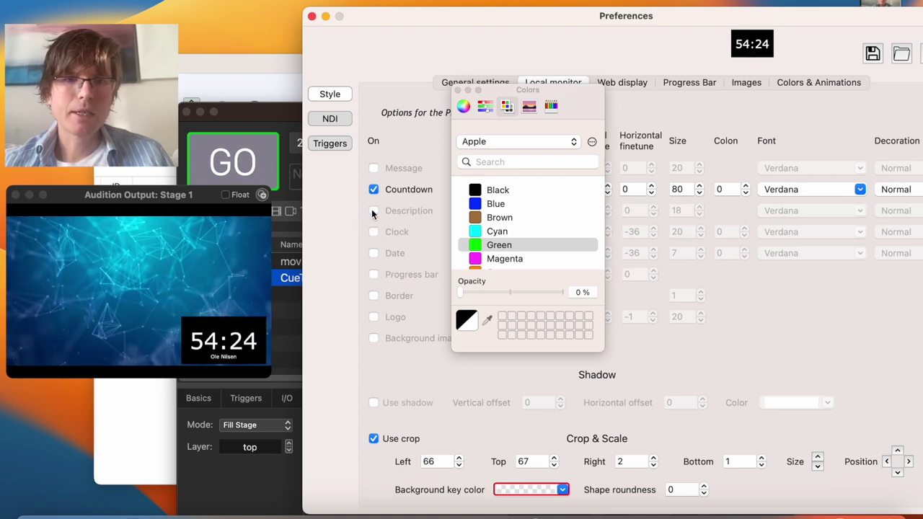
left_click(225, 331)
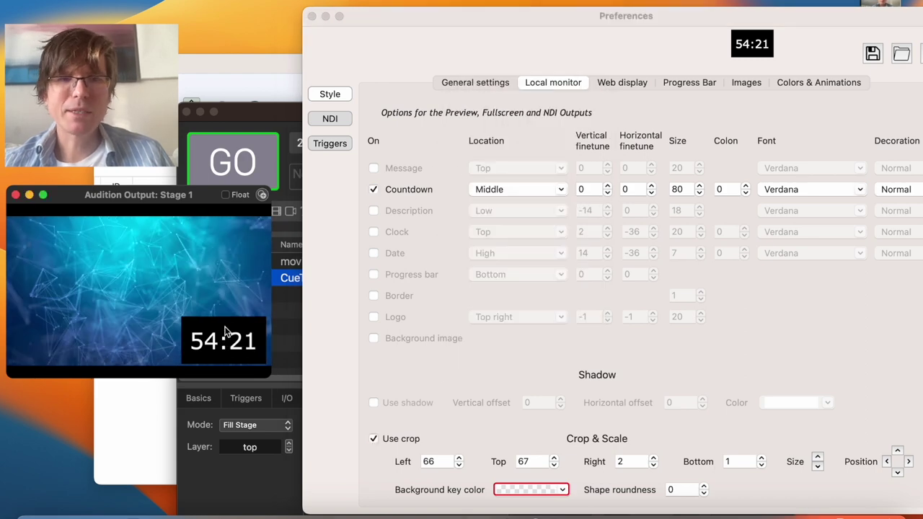
In Colors & Animations, tick Default for Background and set its colour opacity to 0%
left_click(808, 83)
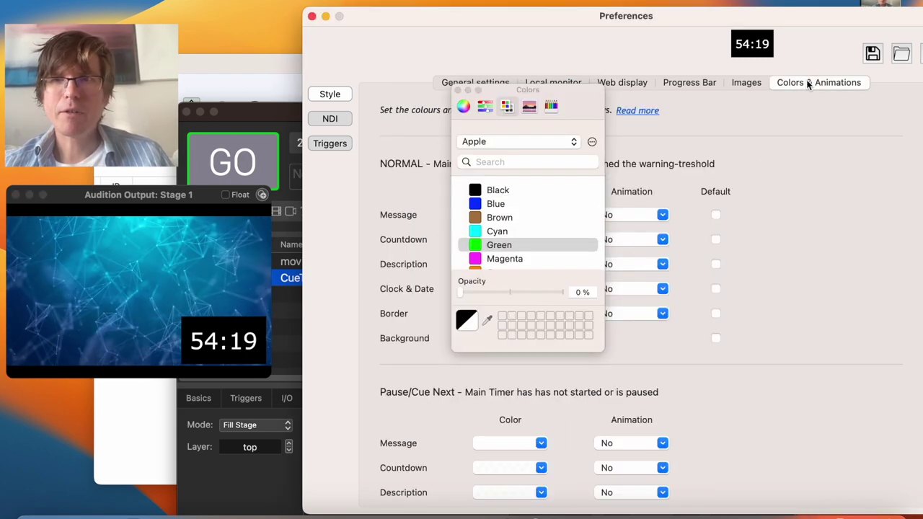
left_click(458, 91)
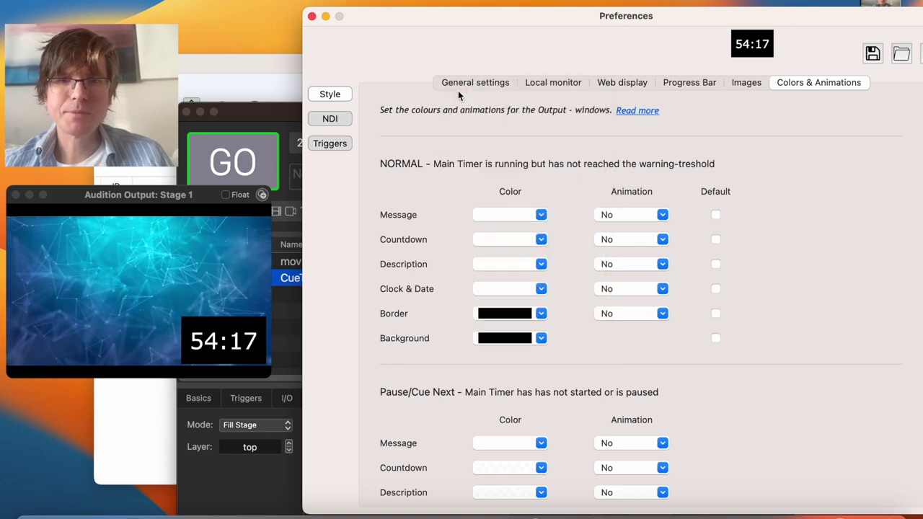
left_click(714, 337)
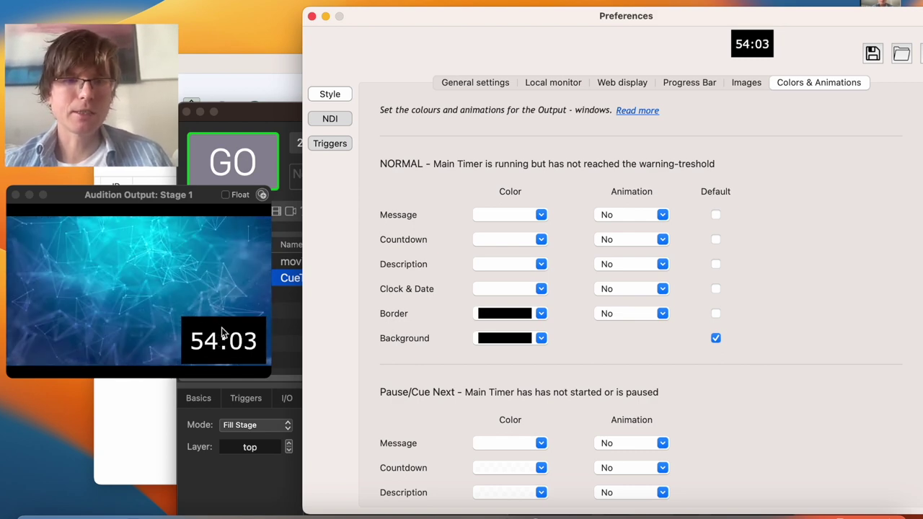
left_click(540, 338)
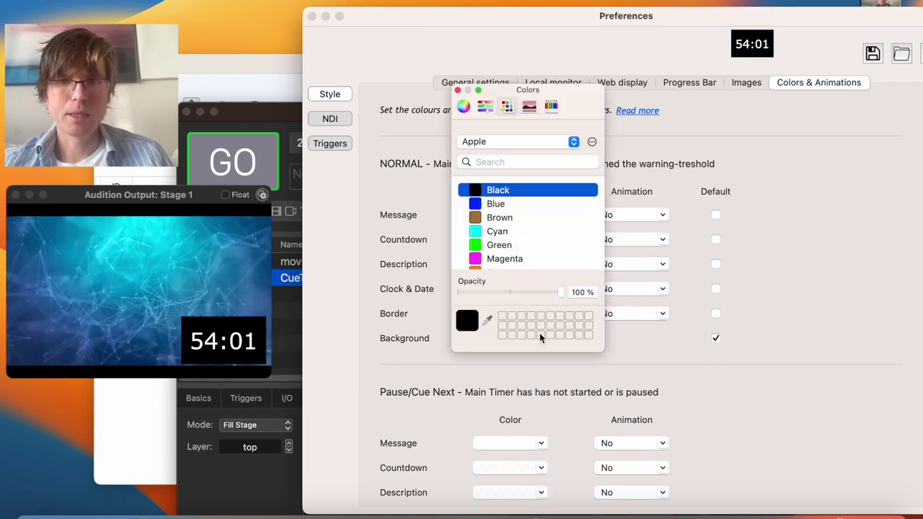
left_click_drag(560, 292, 462, 293)
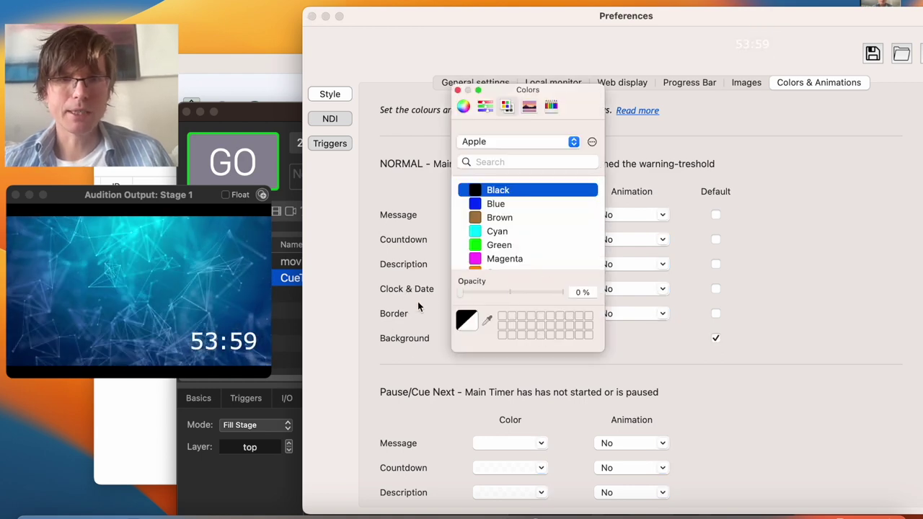
left_click(458, 90)
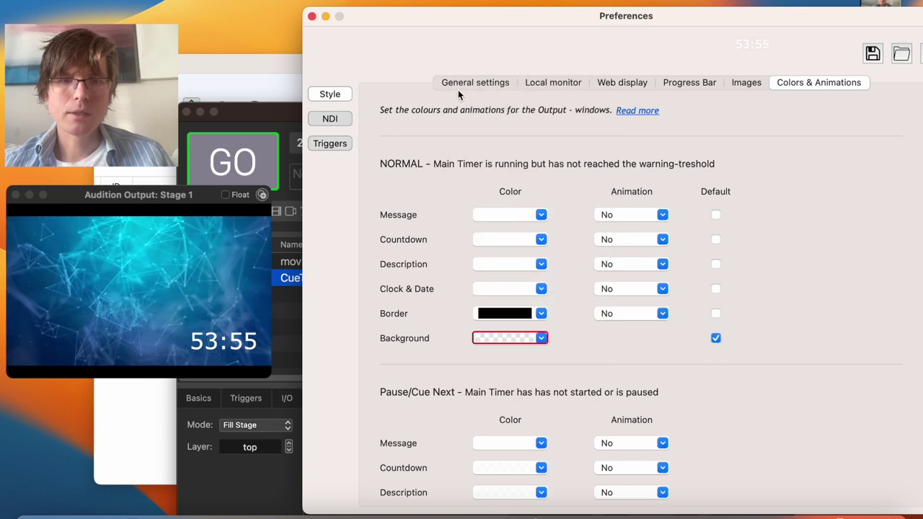
left_click(213, 346)
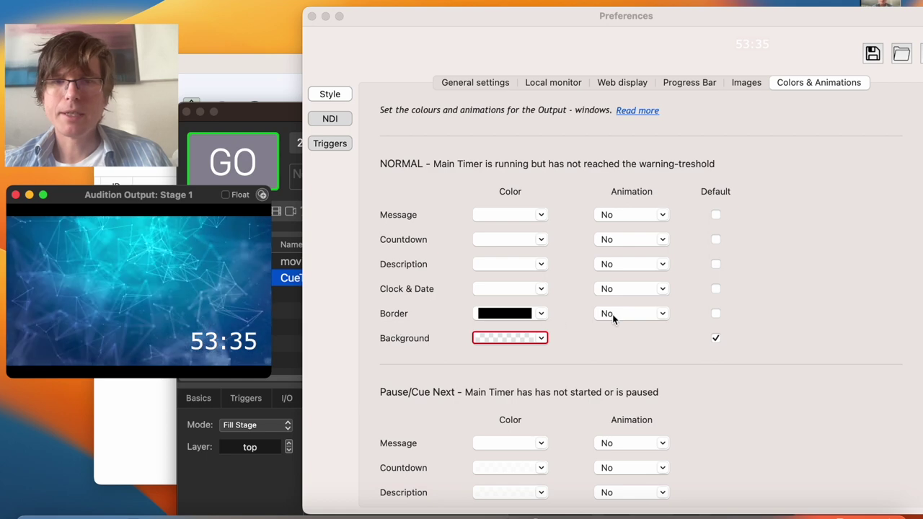
Raise the countdown background colour's opacity back to 100%
left_click(550, 345)
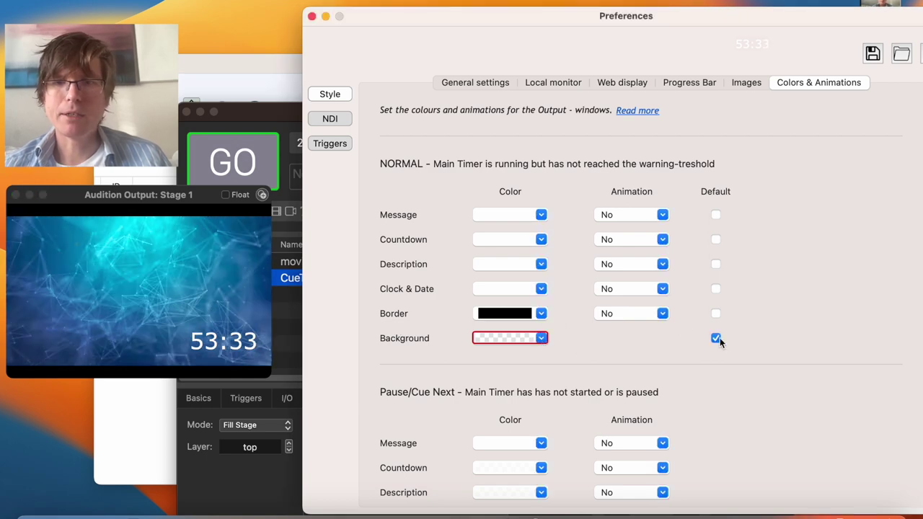
left_click(542, 339)
left_click(488, 293)
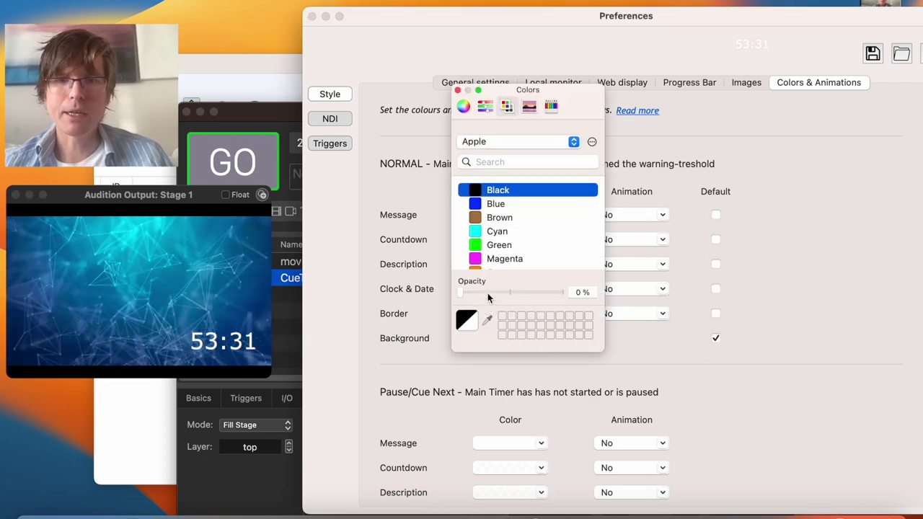
left_click_drag(488, 290, 567, 293)
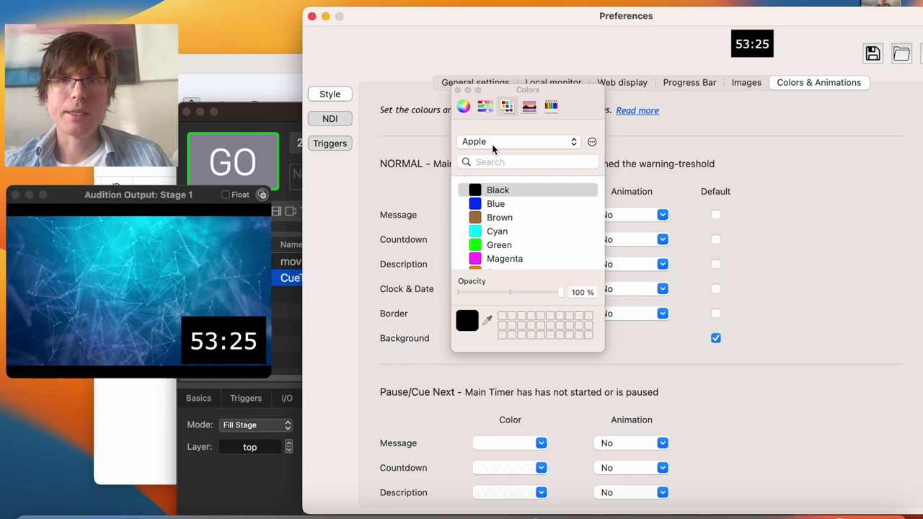
left_click(457, 91)
Uncheck Use crop on the Local monitor tab and return to the QLab cue list
left_click(546, 82)
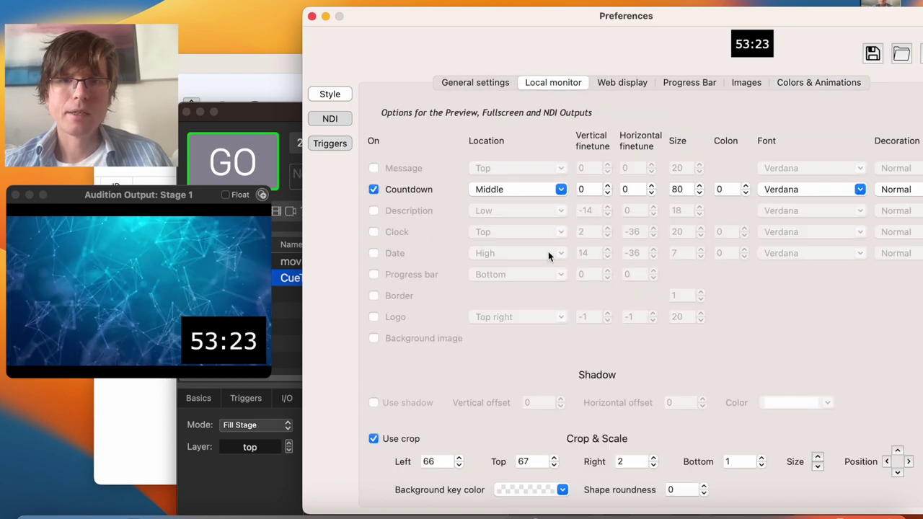
left_click(374, 439)
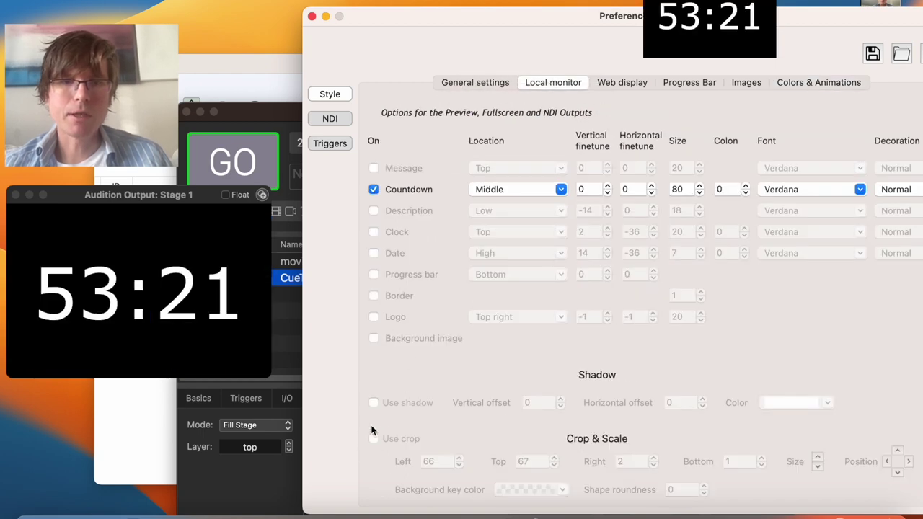
left_click(221, 297)
left_click(289, 279)
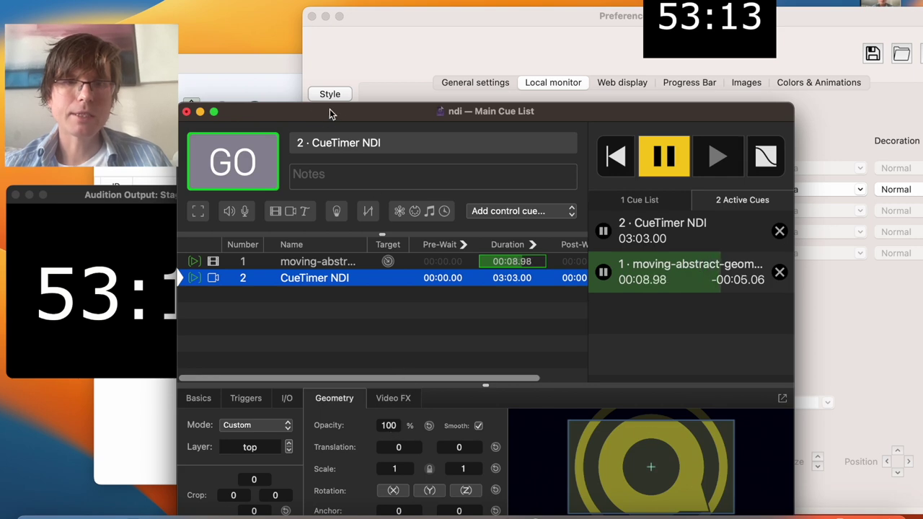
Scale the CueTimer NDI layer down to 0,31 and drag it into the bottom-right corner
left_click_drag(330, 113, 424, 42)
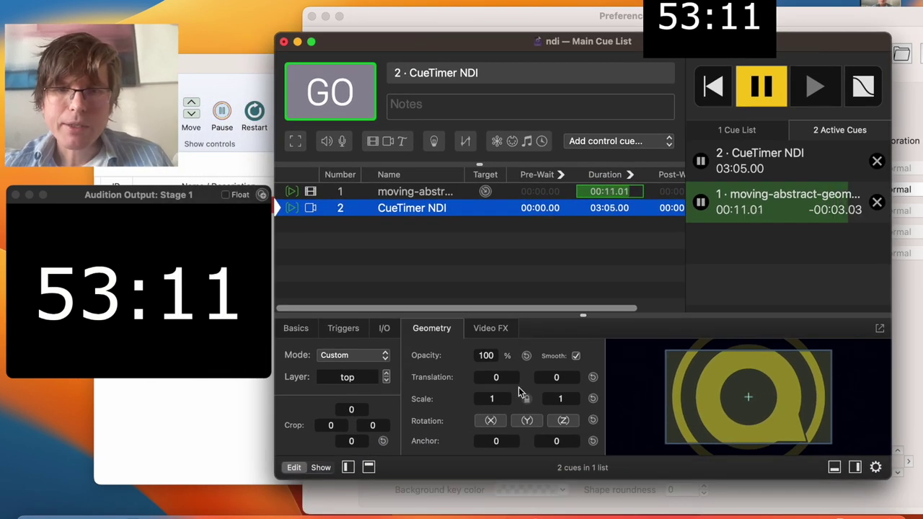
type("0,605")
key("Return")
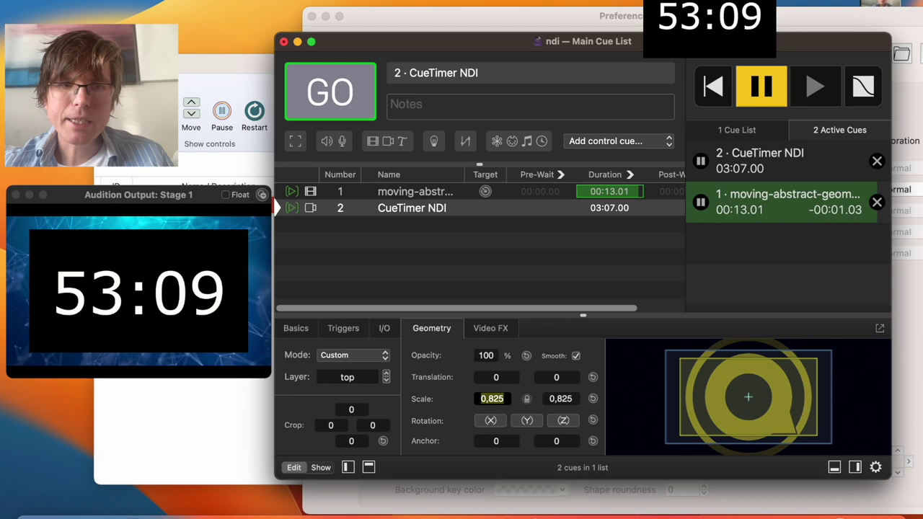
key("Down")
key("Down")
key("Down")
key("Down")
key("Down")
key("Down")
key("Down")
key("Down")
key("Down")
key("Down")
key("Down")
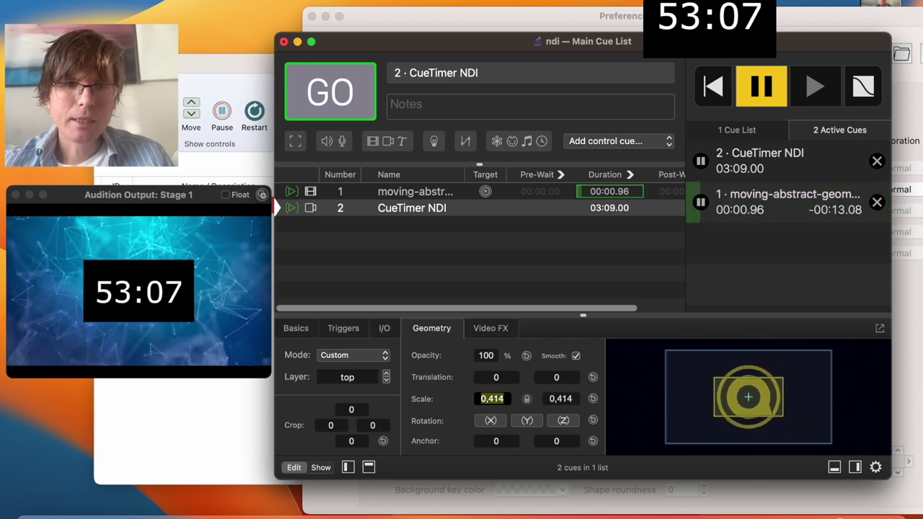
key("Down")
key("Down")
key("Down")
key("Down")
key("Down")
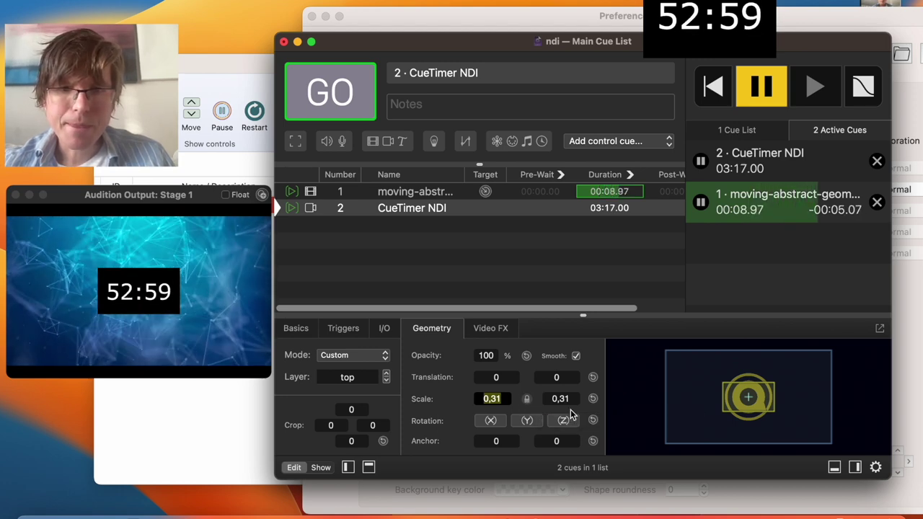
left_click_drag(743, 407, 801, 431)
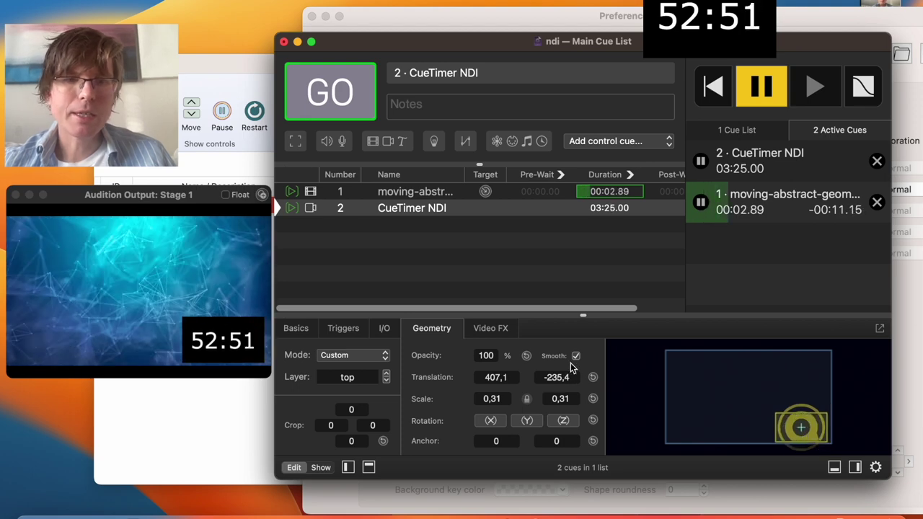
Check the cue's Video FX blend mode stays Normal and bring CueTimer's preferences forward
left_click(490, 333)
left_click(408, 358)
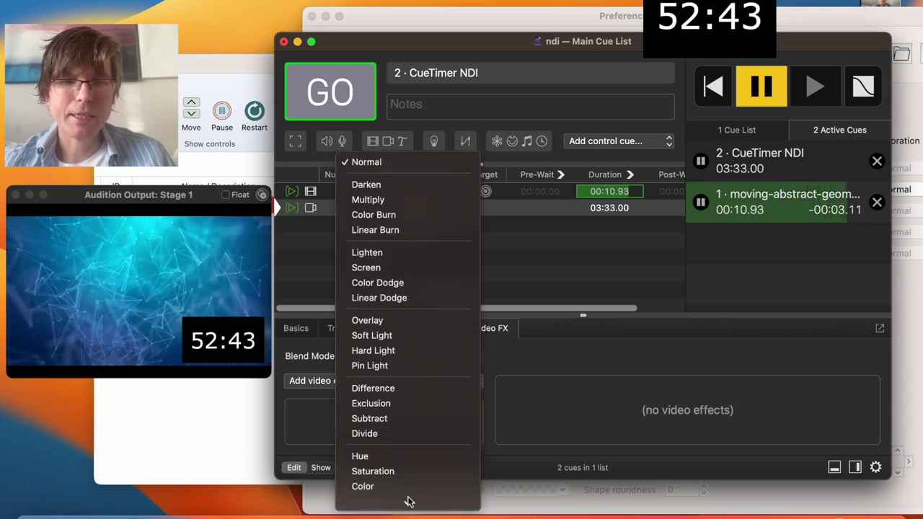
left_click(315, 358)
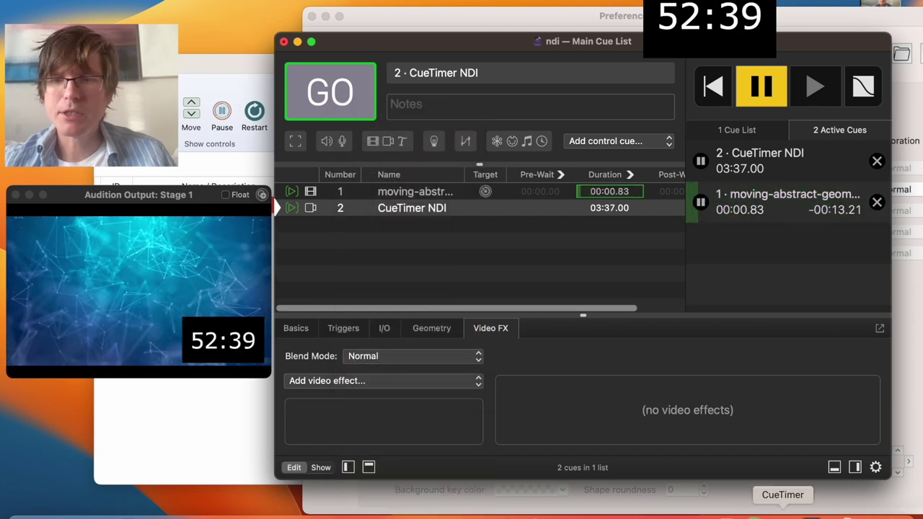
left_click(782, 514)
left_click(732, 497)
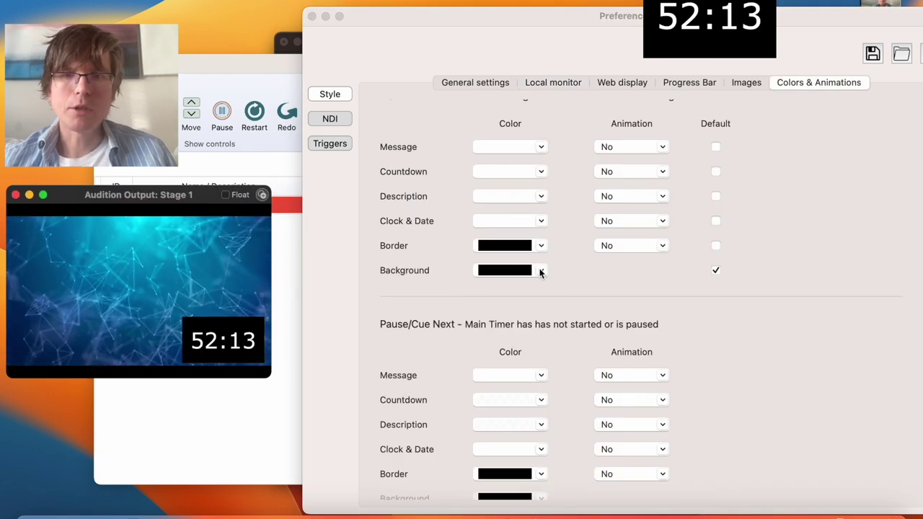
Set the countdown's background colour opacity to 0% so no black box surrounds the digits
left_click(540, 272)
left_click_drag(558, 296, 418, 284)
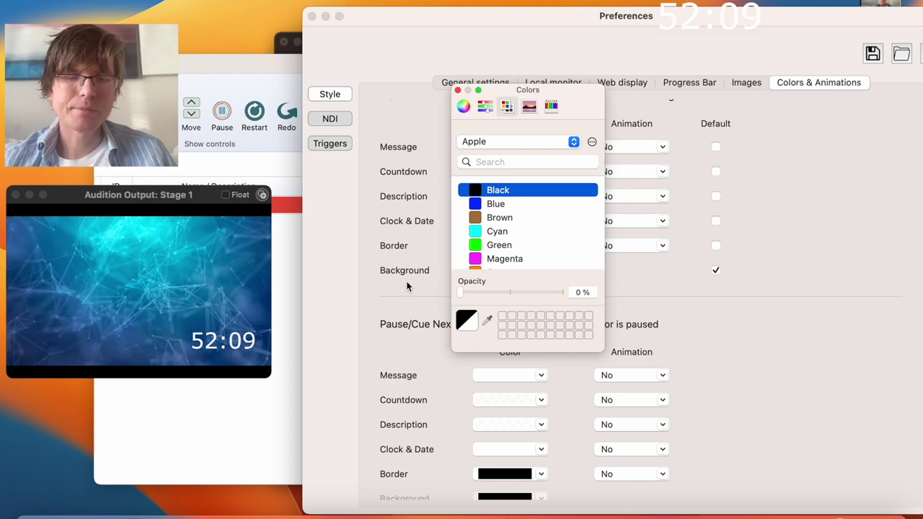